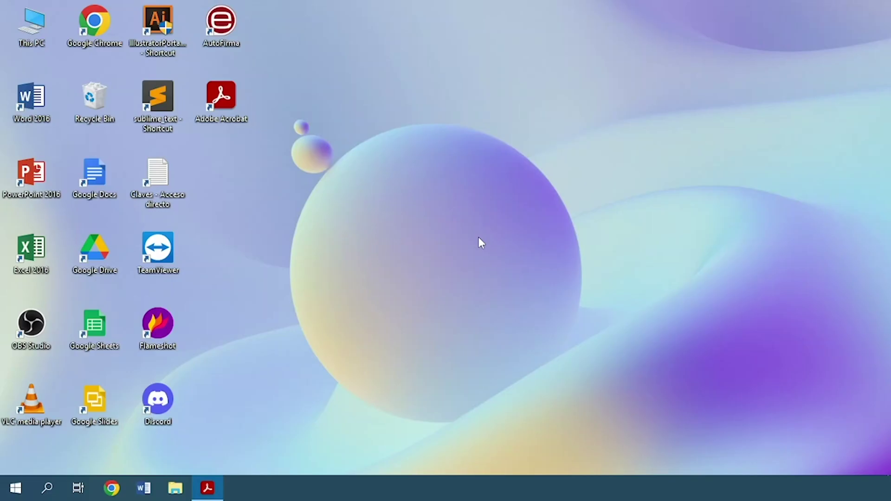
# Step: Bring the SEO Proposal Contract window back up from the taskbar
pyautogui.click(206, 488)
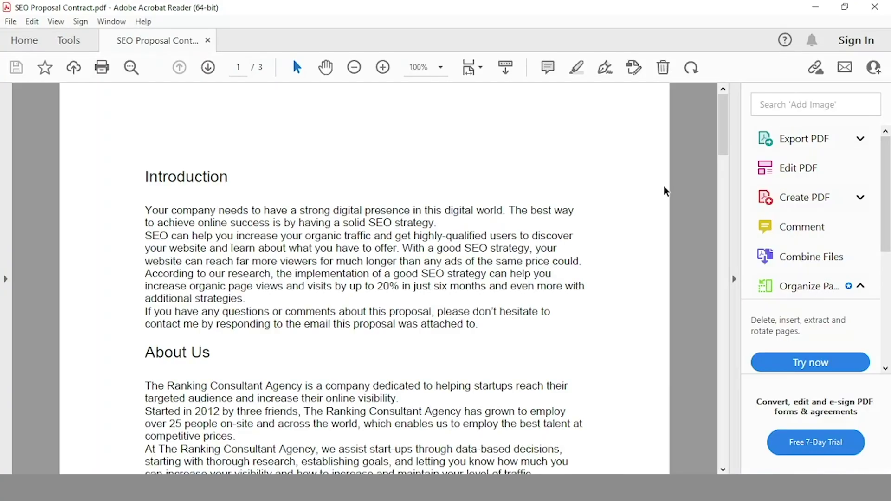
pyautogui.moveTo(722, 132)
pyautogui.mouseDown()
pyautogui.moveTo(694, 329)
pyautogui.moveTo(692, 316)
pyautogui.mouseUp()
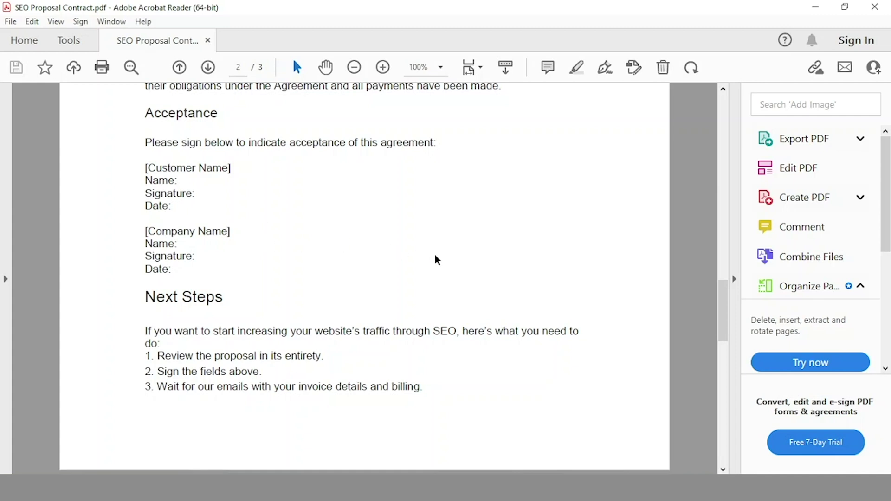
pyautogui.moveTo(885, 230); pyautogui.dragTo(880, 342)
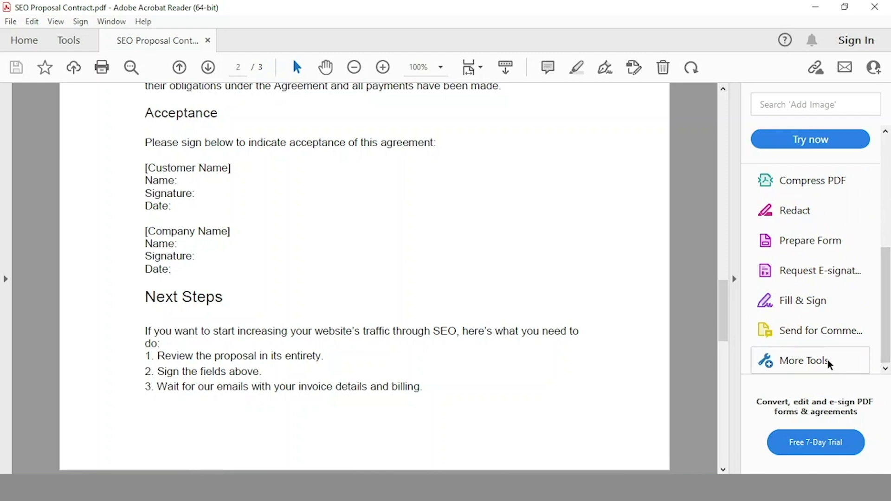
# Step: Open the Certificates tools from More Tools and start a Digitally Sign signature
pyautogui.click(828, 361)
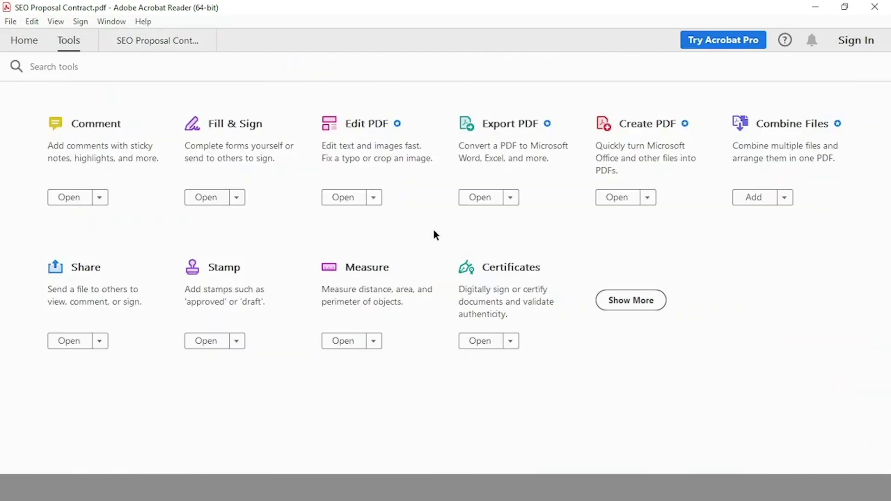
pyautogui.click(482, 343)
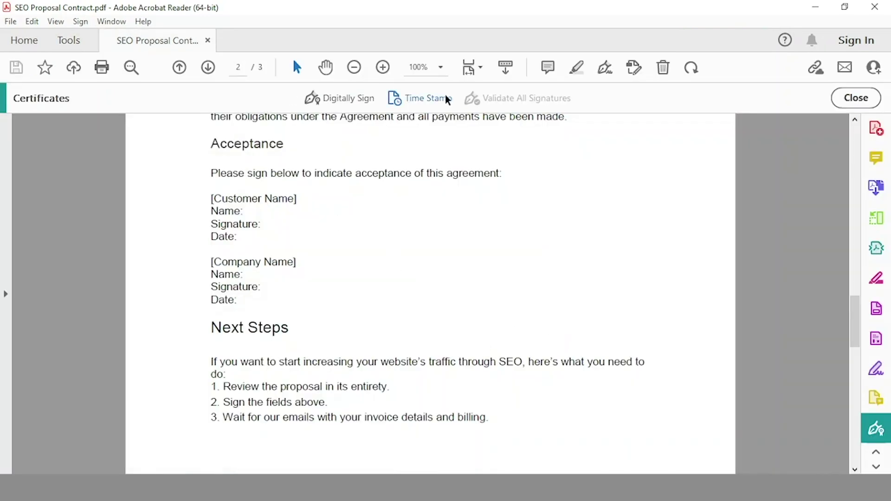
pyautogui.click(356, 106)
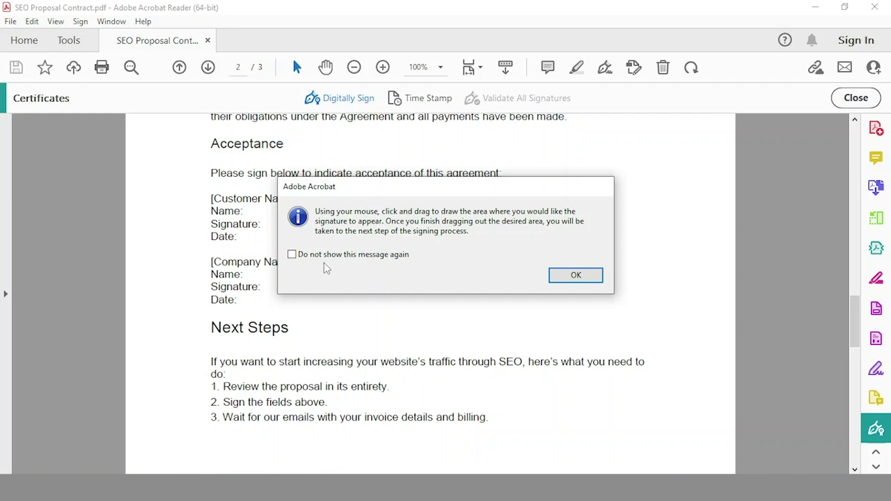
# Step: Dismiss the note and draw the signature rectangle right of the Company Name block
pyautogui.click(577, 279)
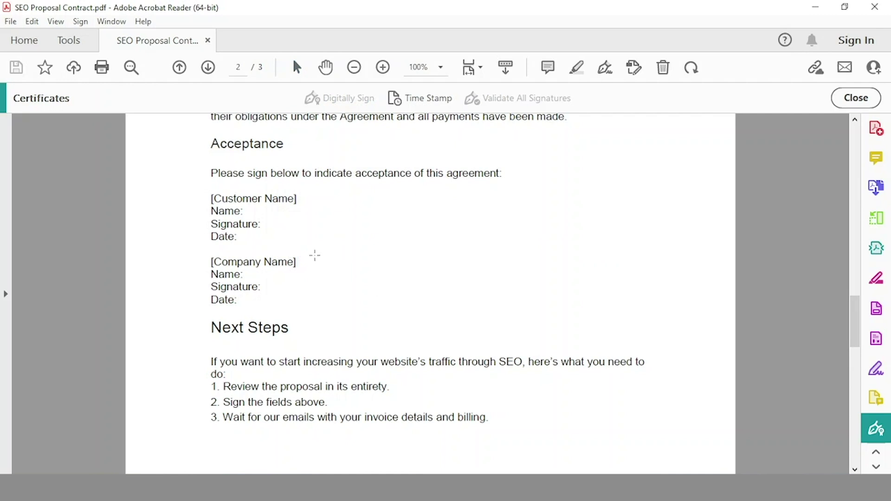
pyautogui.moveTo(314, 255); pyautogui.dragTo(511, 304)
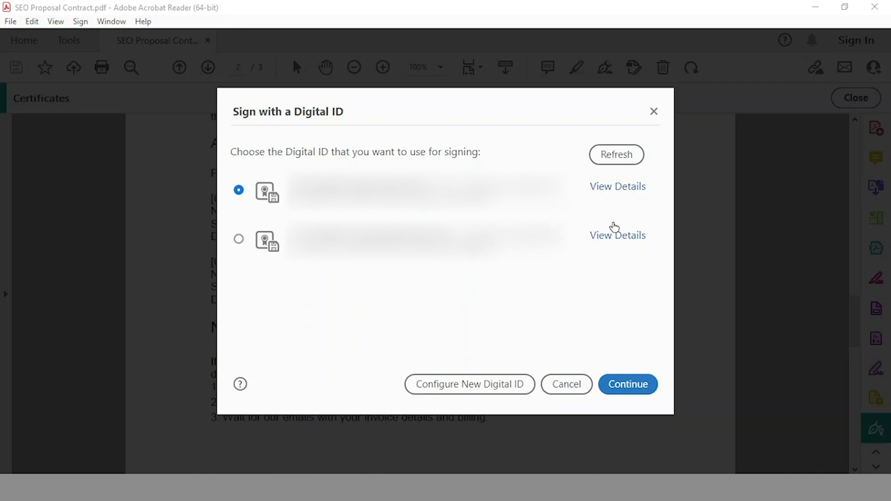
# Step: Sign with the chosen digital ID and save as 'SEO Proposal Contract Signed'
pyautogui.click(616, 392)
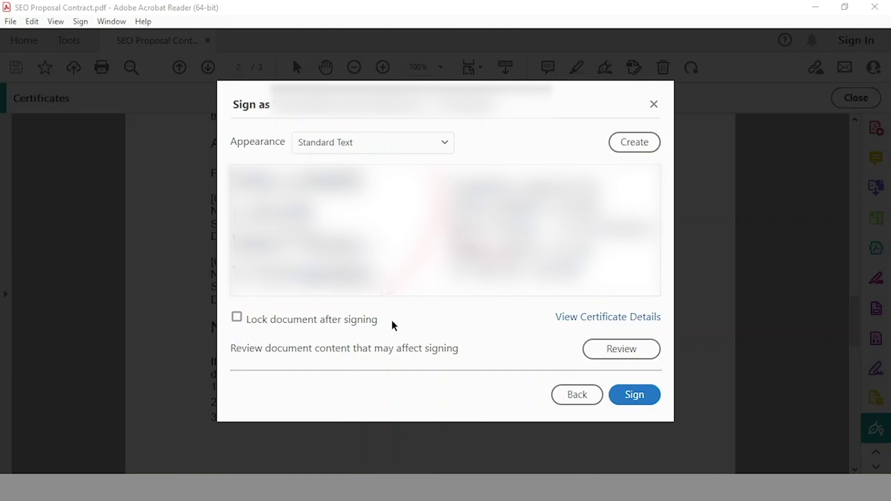
pyautogui.click(632, 395)
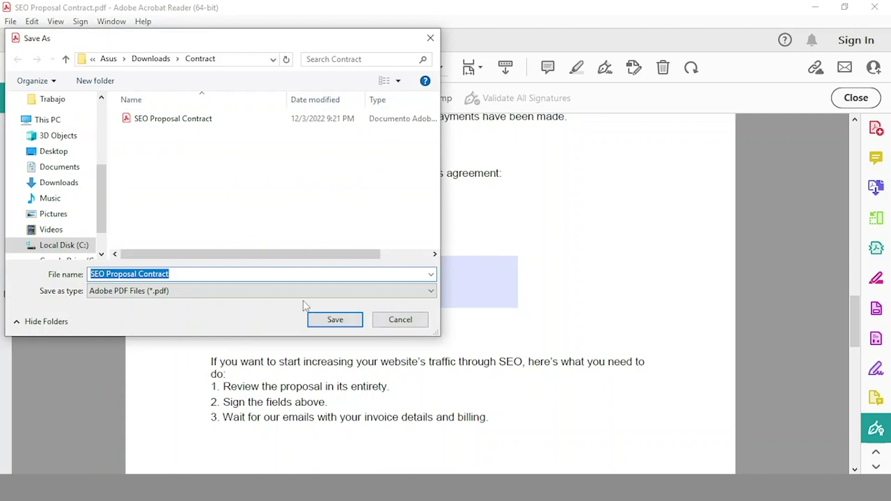
pyautogui.click(271, 274)
pyautogui.write('Signed')
pyautogui.press('Return')
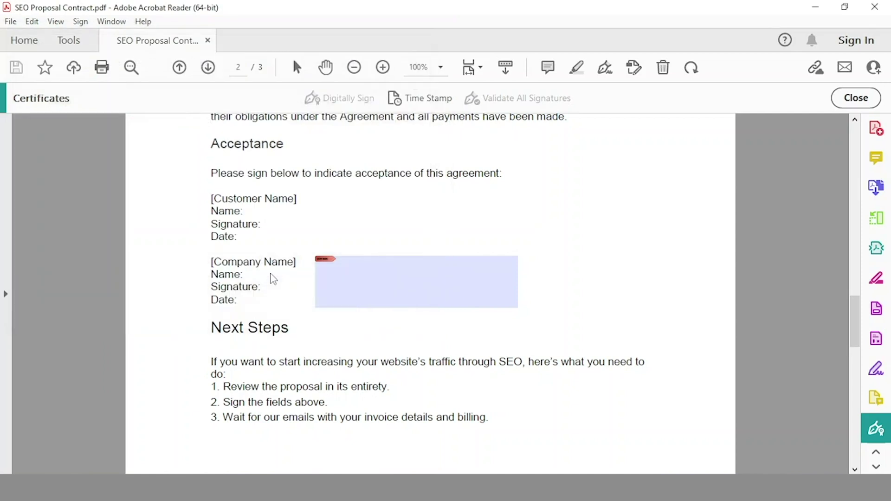